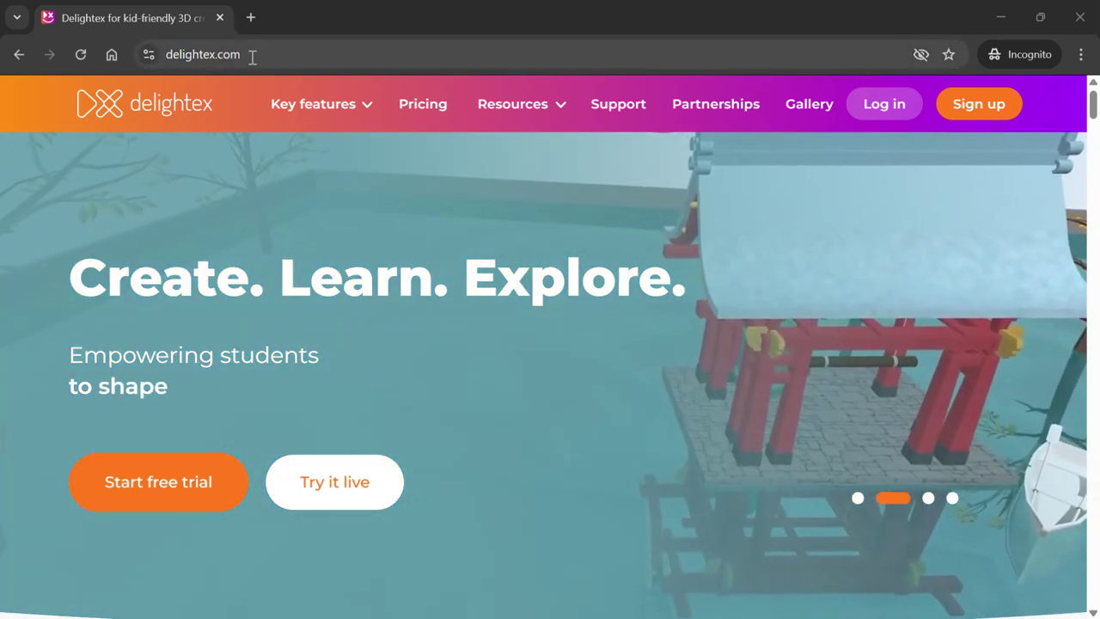
# - Start a teacher sign-up on delightex.com and scroll the Terms of Use to the bottom
pyautogui.click(253, 56)
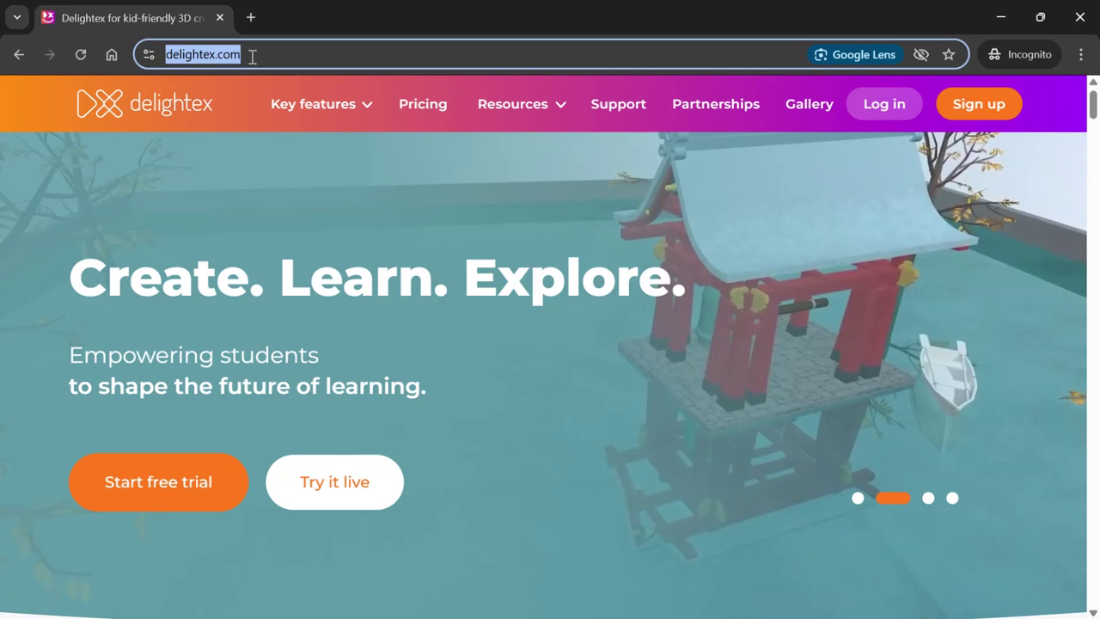
pyautogui.click(744, 186)
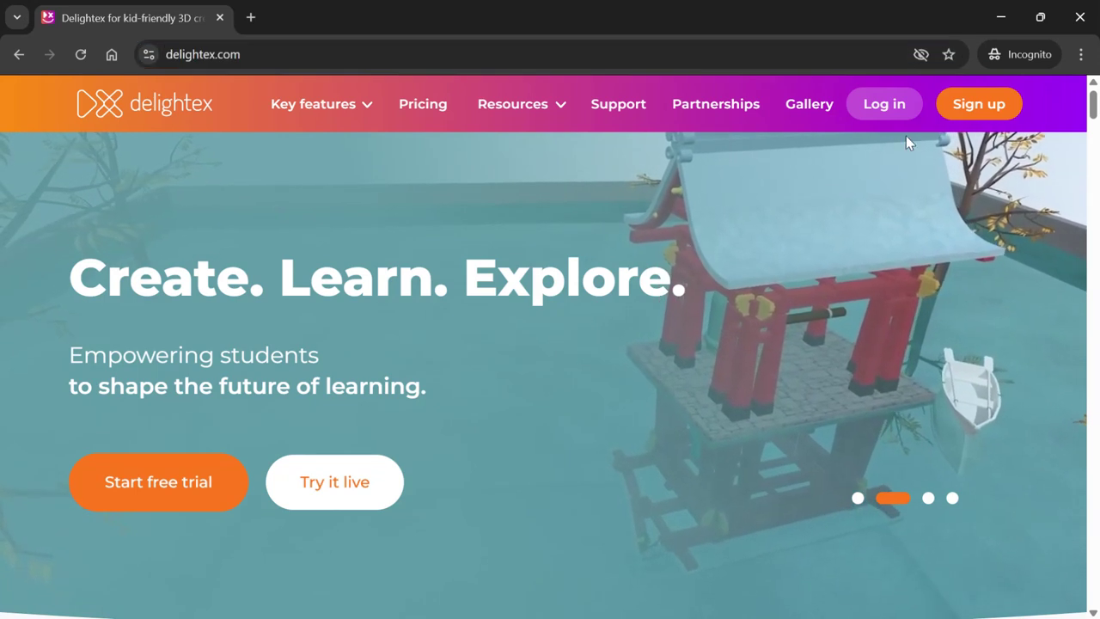
pyautogui.click(986, 115)
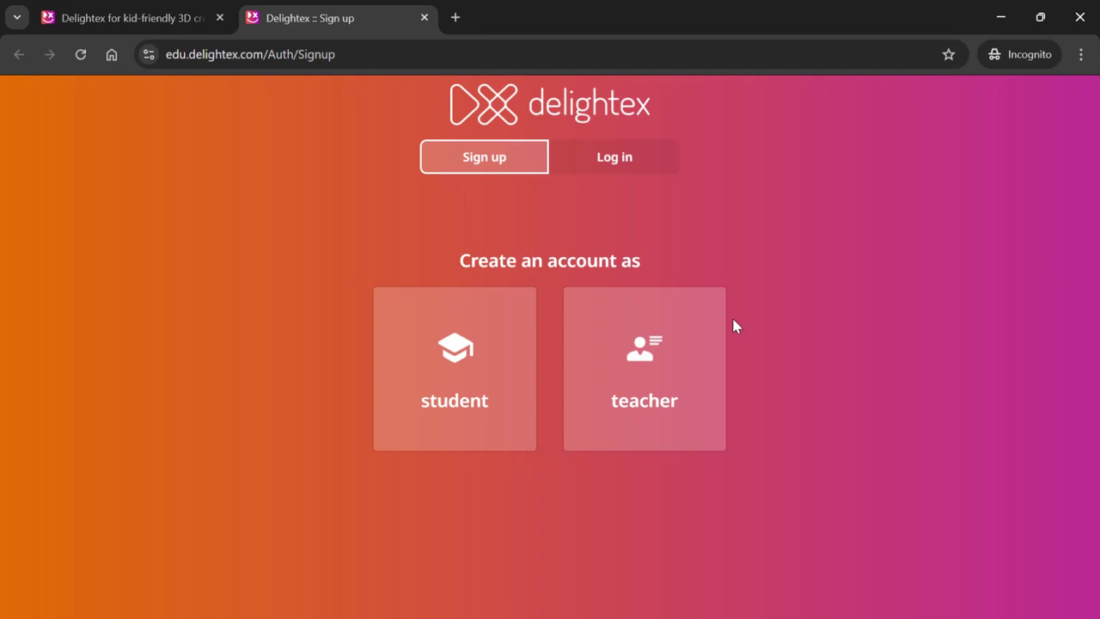
pyautogui.click(671, 339)
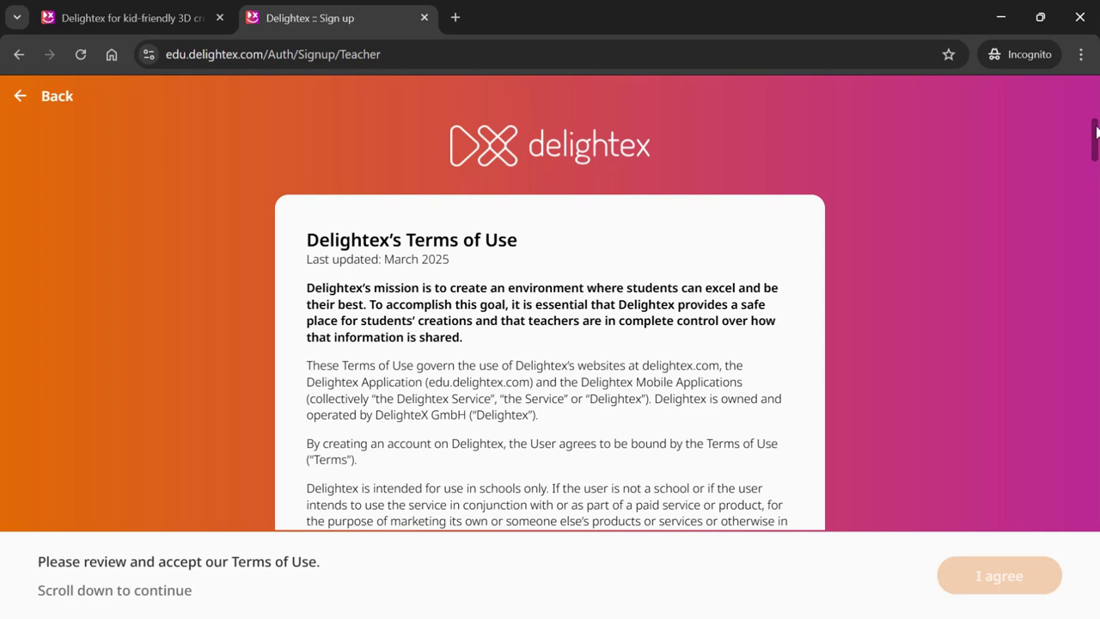
pyautogui.moveTo(1096, 131); pyautogui.dragTo(1059, 520)
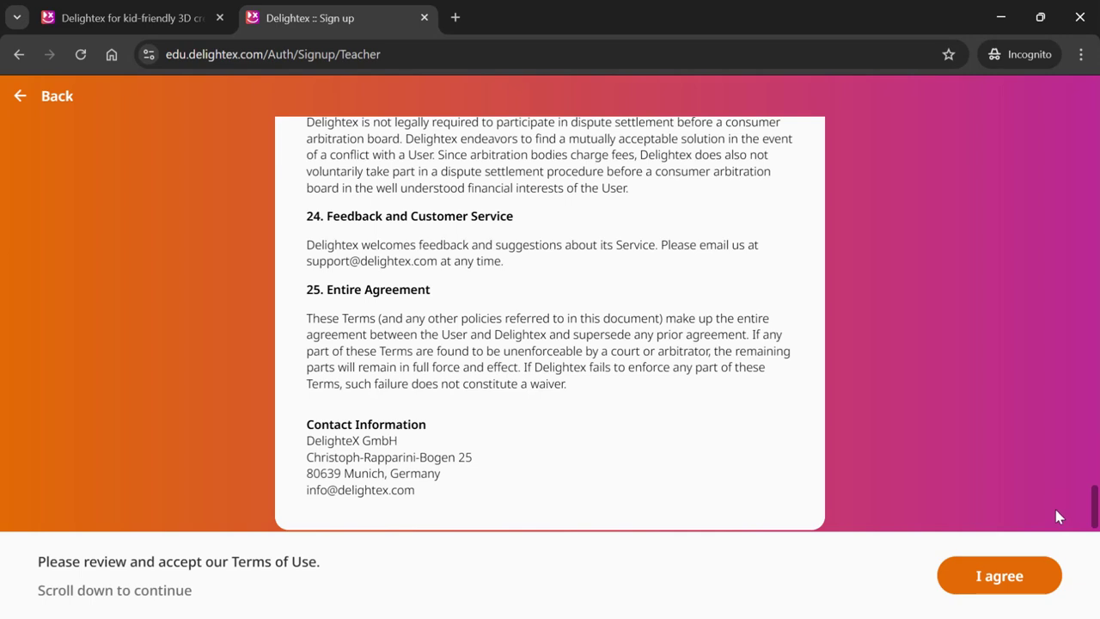
pyautogui.click(1004, 582)
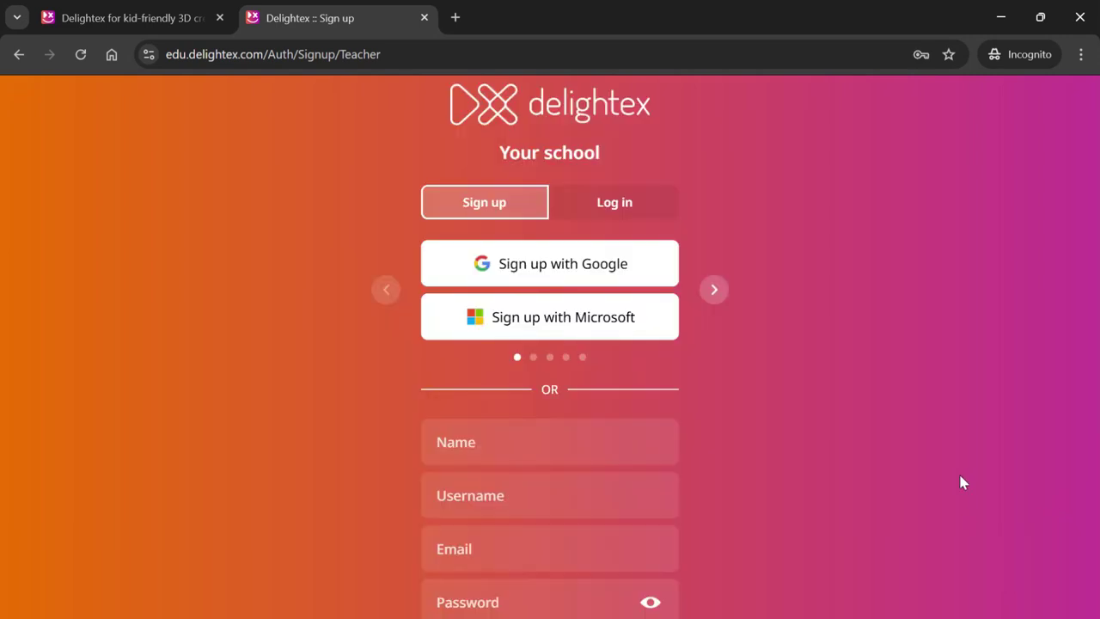
pyautogui.scroll(-1, 963, 438)
pyautogui.click(512, 368)
pyautogui.press('Tab')
pyautogui.press('Tab')
pyautogui.write('12')
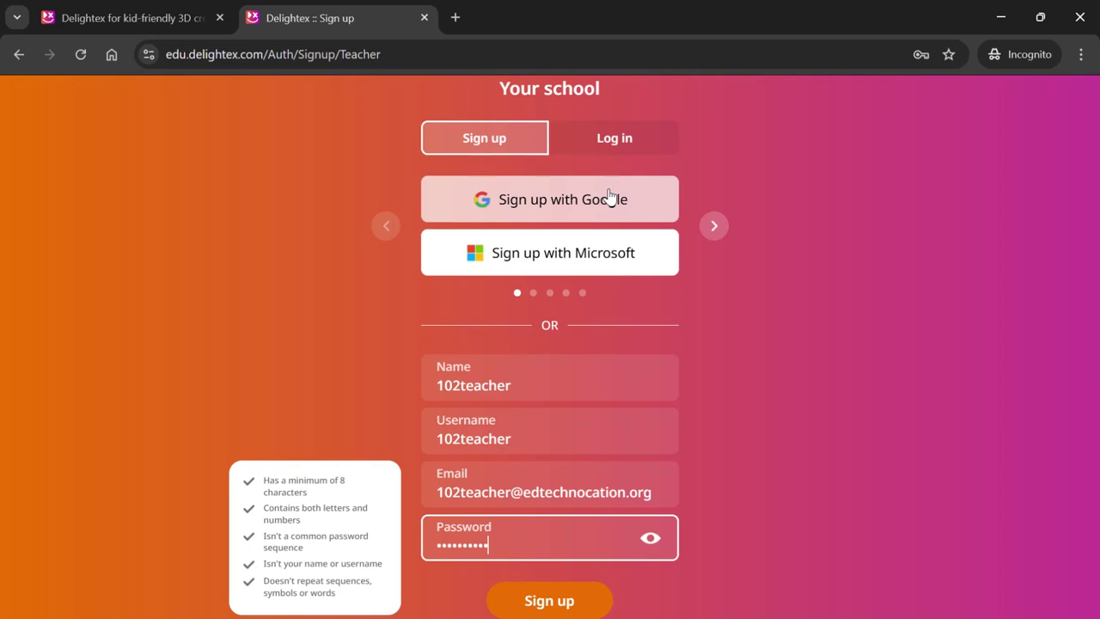
# - Page through the third-party signup options, then submit the teacher signup form
pyautogui.click(715, 226)
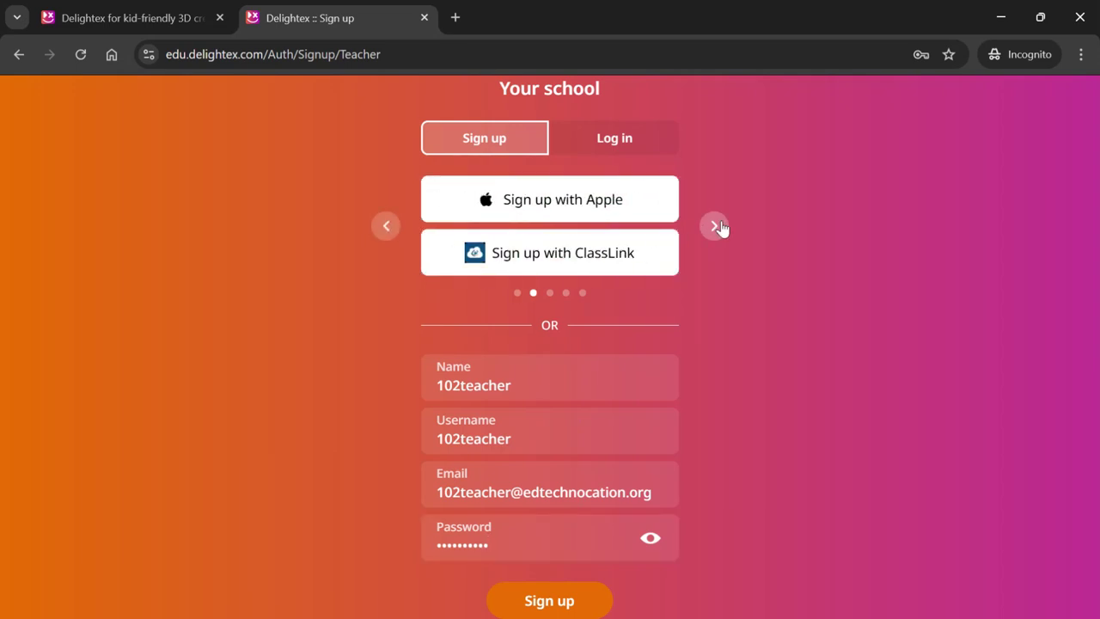
pyautogui.click(714, 226)
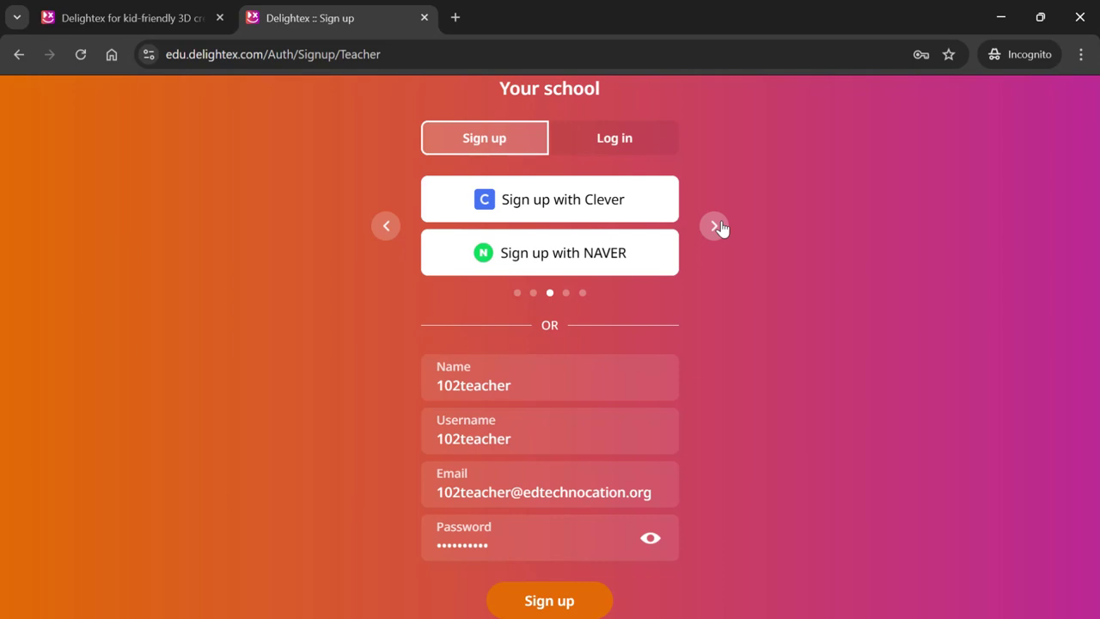
pyautogui.click(720, 225)
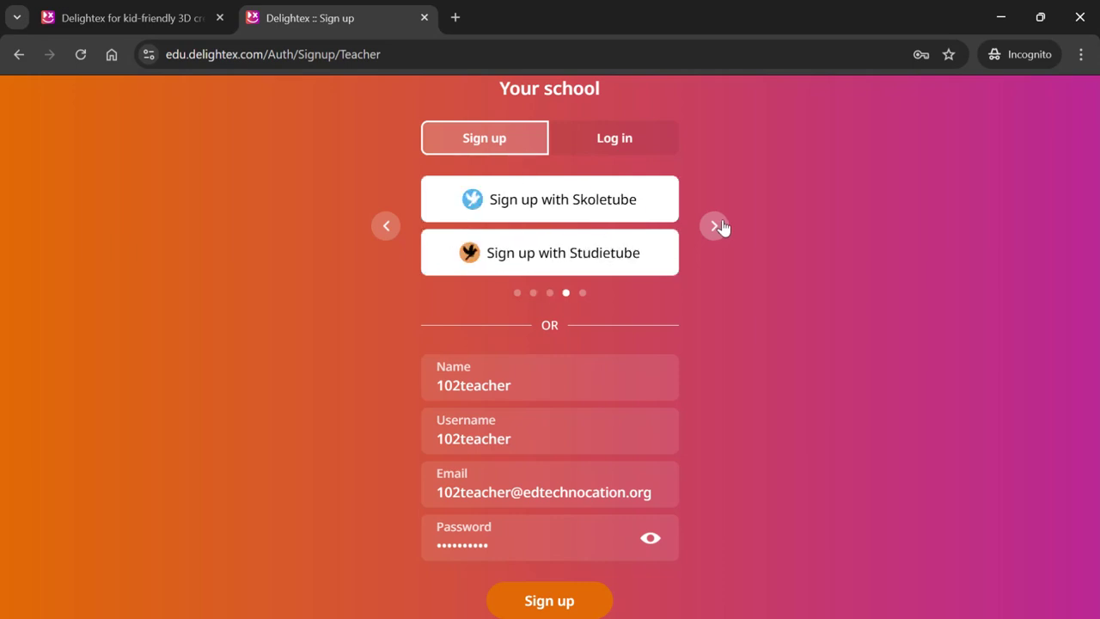
pyautogui.click(722, 226)
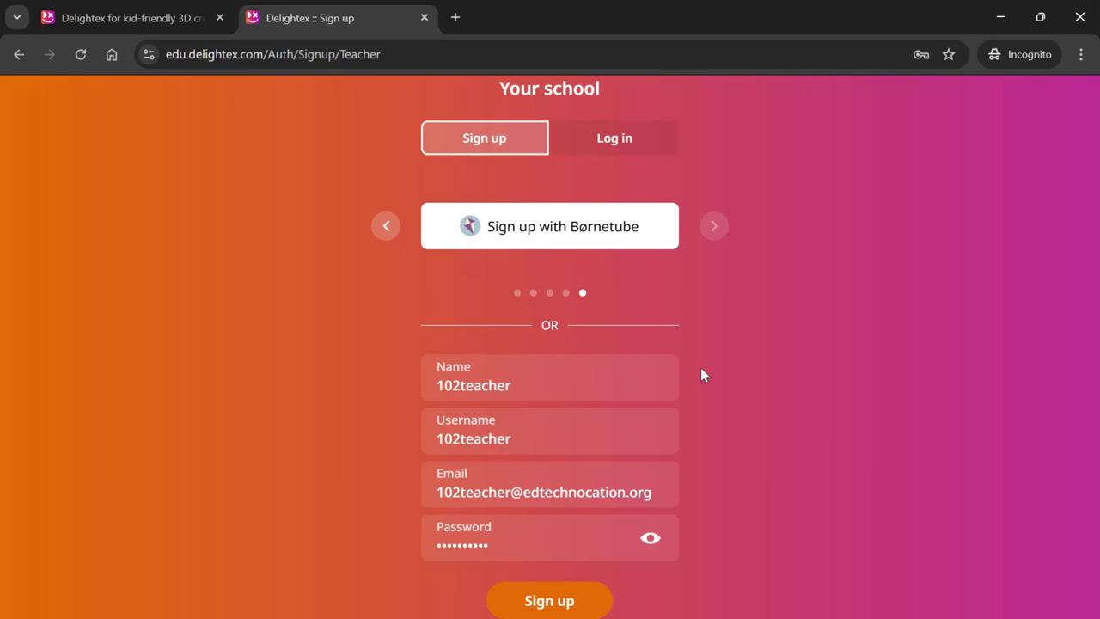
pyautogui.click(554, 594)
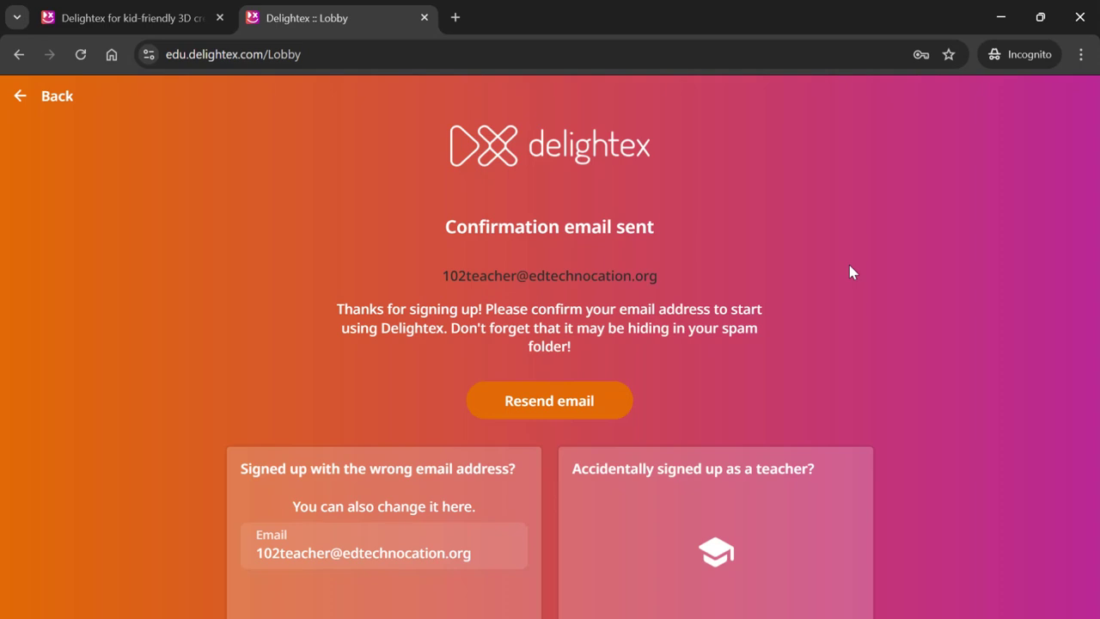
# - Open the Welcome to Delightex email in Gmail and scroll to its Confirm email button
pyautogui.scroll(-1, 851, 272)
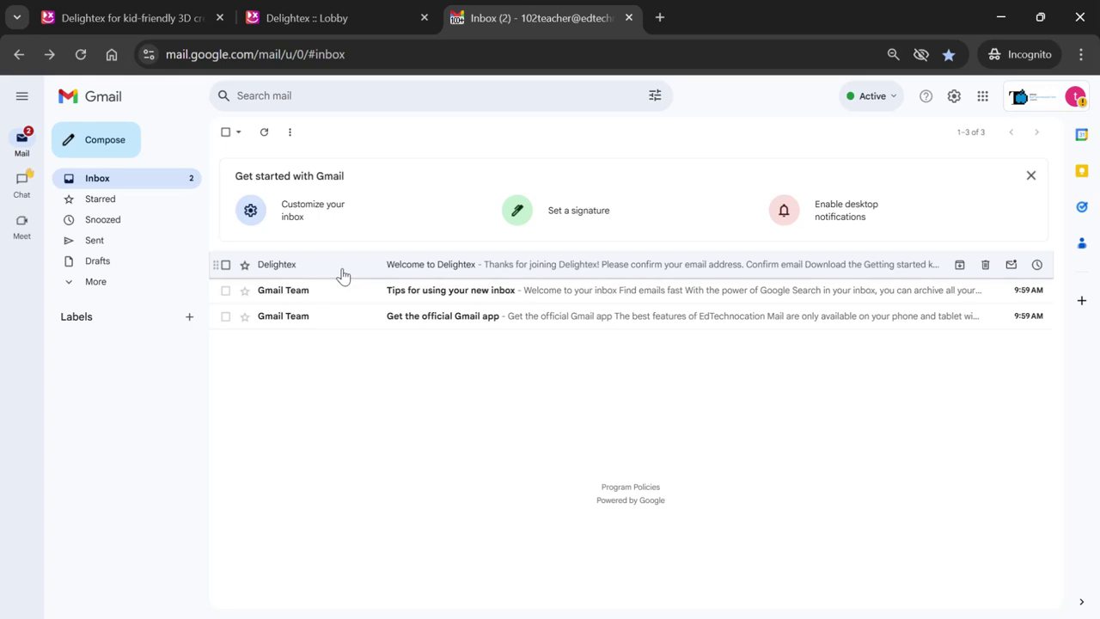
pyautogui.click(342, 275)
pyautogui.scroll(-2, 639, 428)
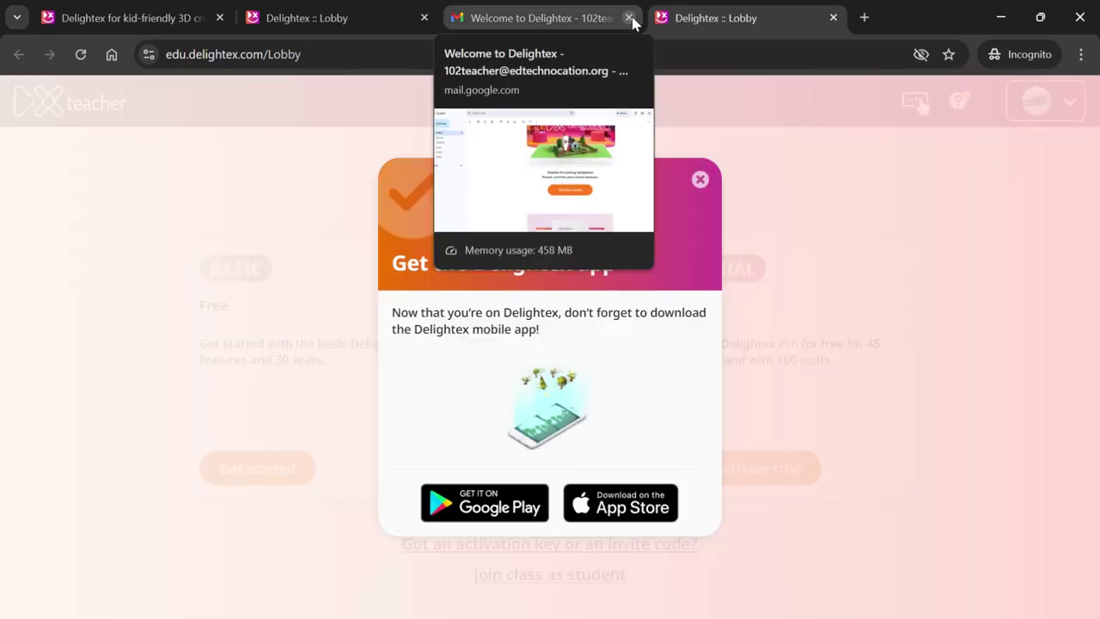
# - Close the Gmail, duplicate Lobby and original home tabs, and dismiss the app popup
pyautogui.click(630, 18)
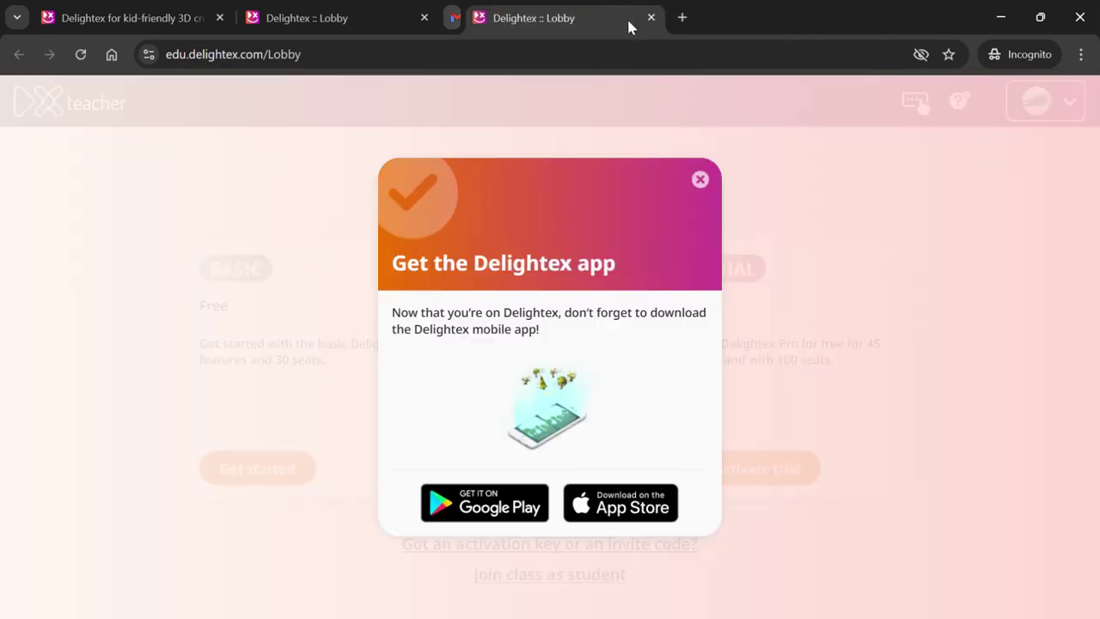
pyautogui.click(424, 18)
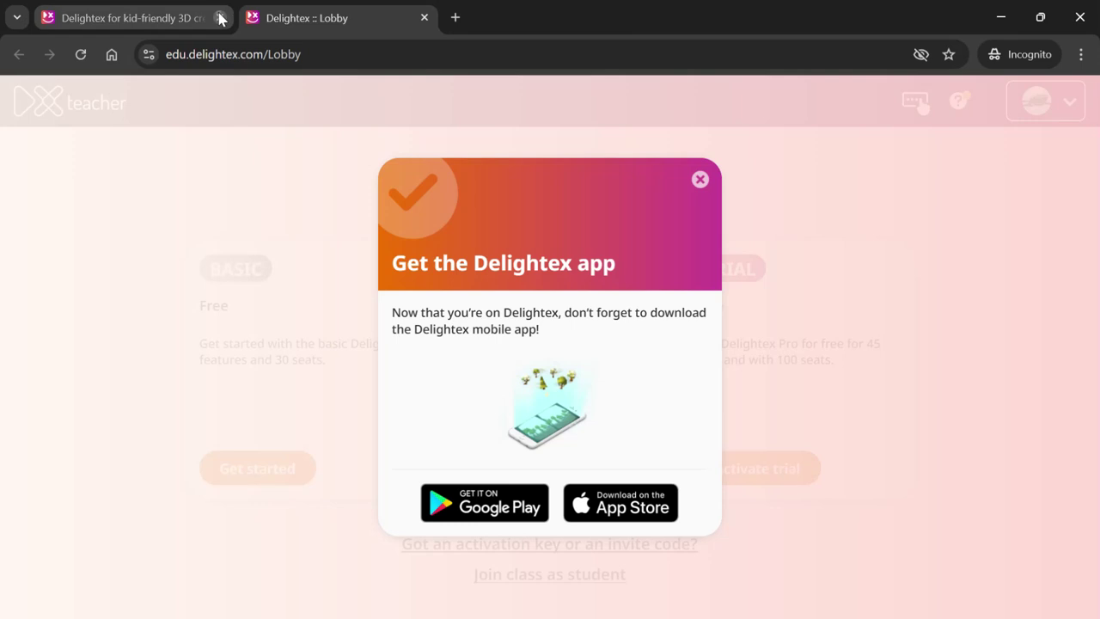
pyautogui.click(220, 17)
pyautogui.click(700, 178)
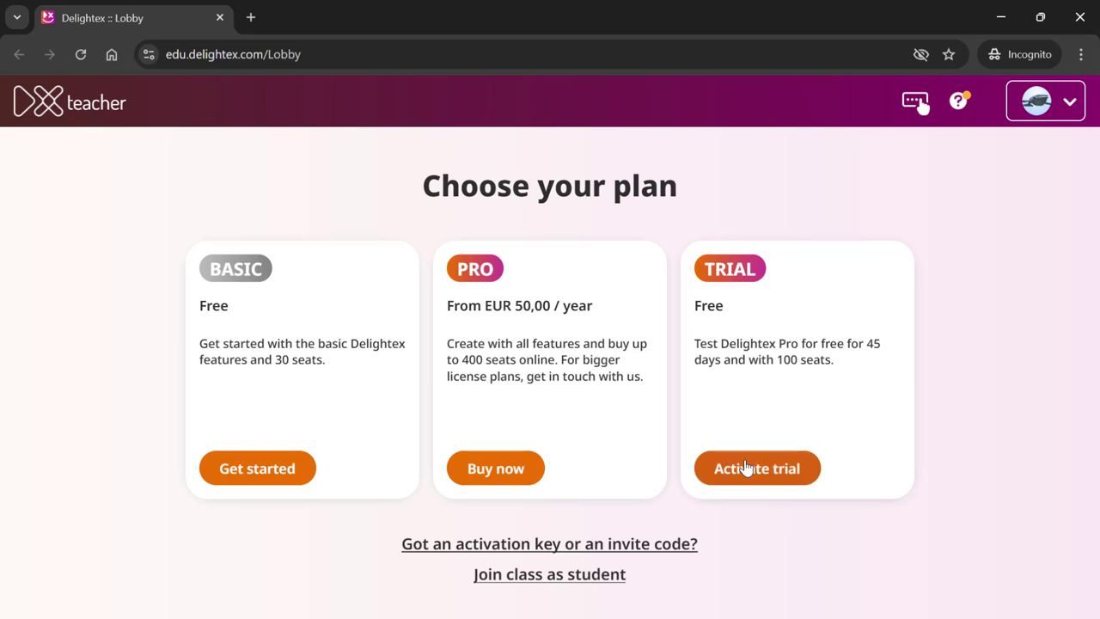
# - Activate the free Pro trial and view the License plan showing 100 seats
pyautogui.click(746, 466)
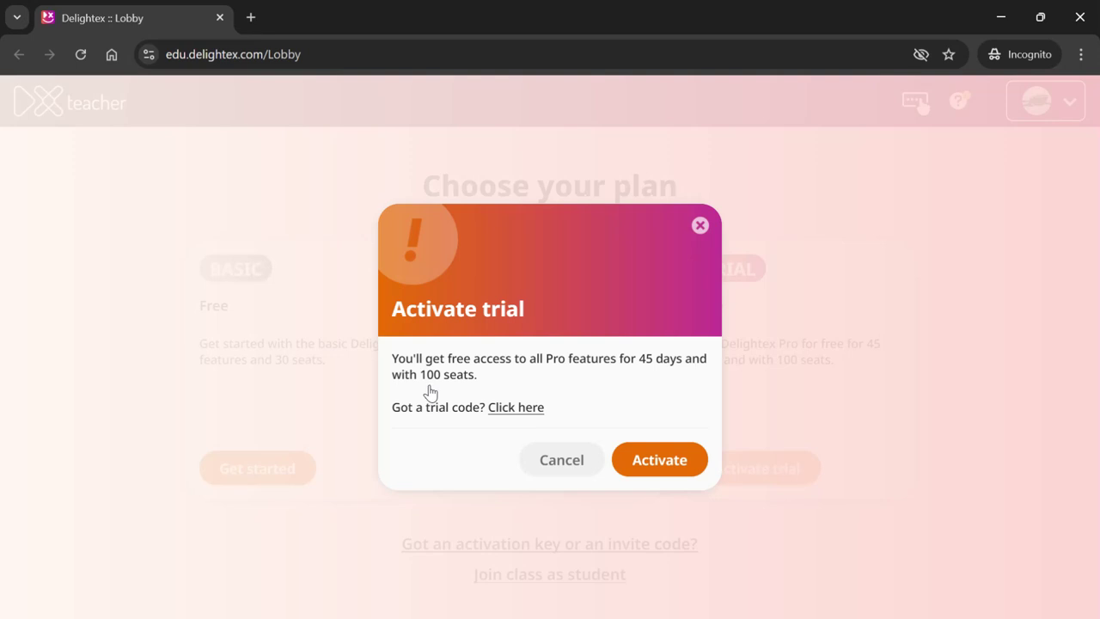
pyautogui.click(658, 459)
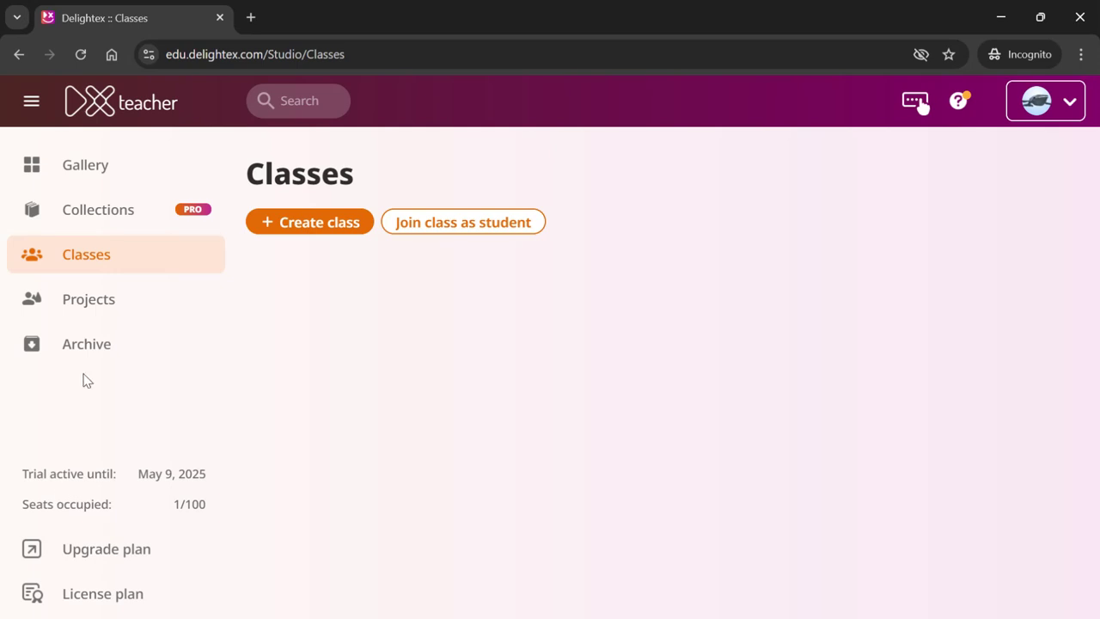
pyautogui.click(118, 594)
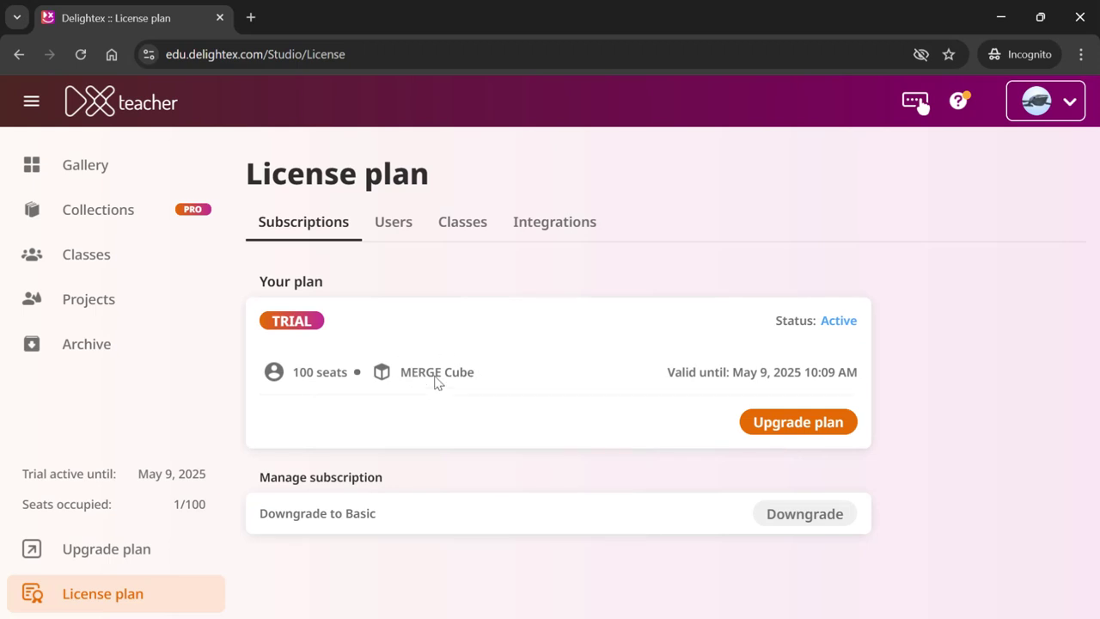
# - Create a class named 'Practice 1' from the Classes page
pyautogui.click(67, 261)
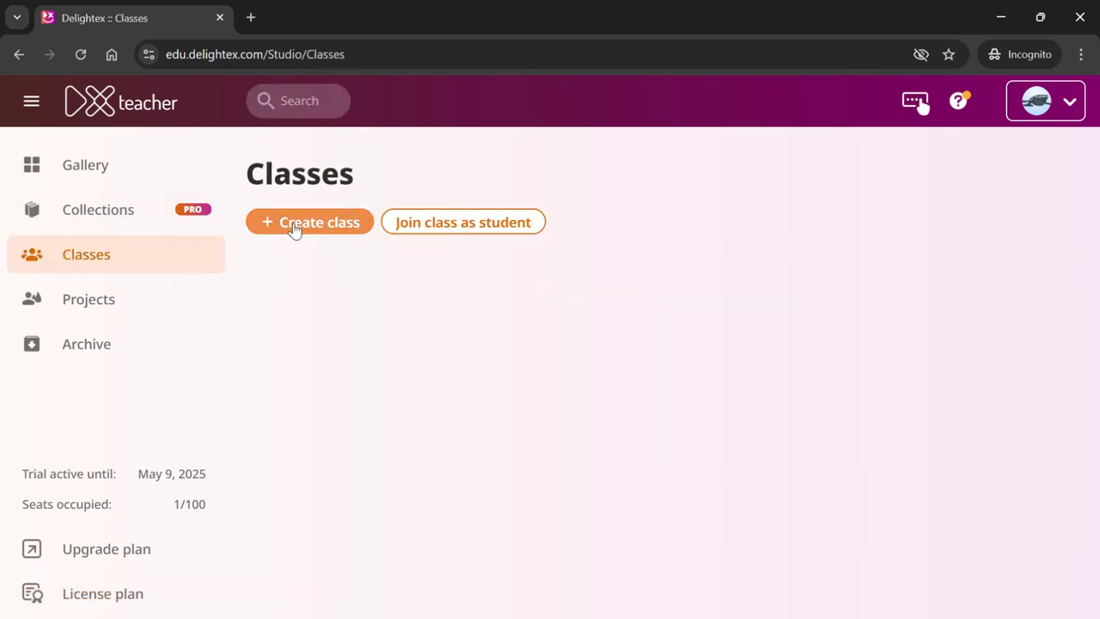
pyautogui.click(293, 227)
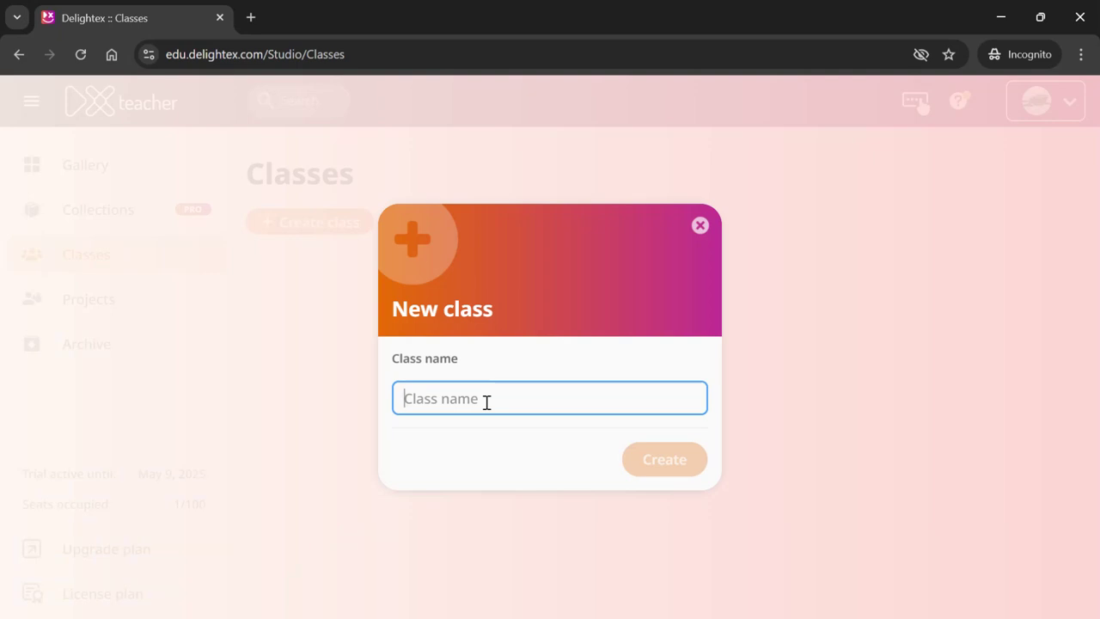
pyautogui.write('Practice 1')
pyautogui.click(638, 455)
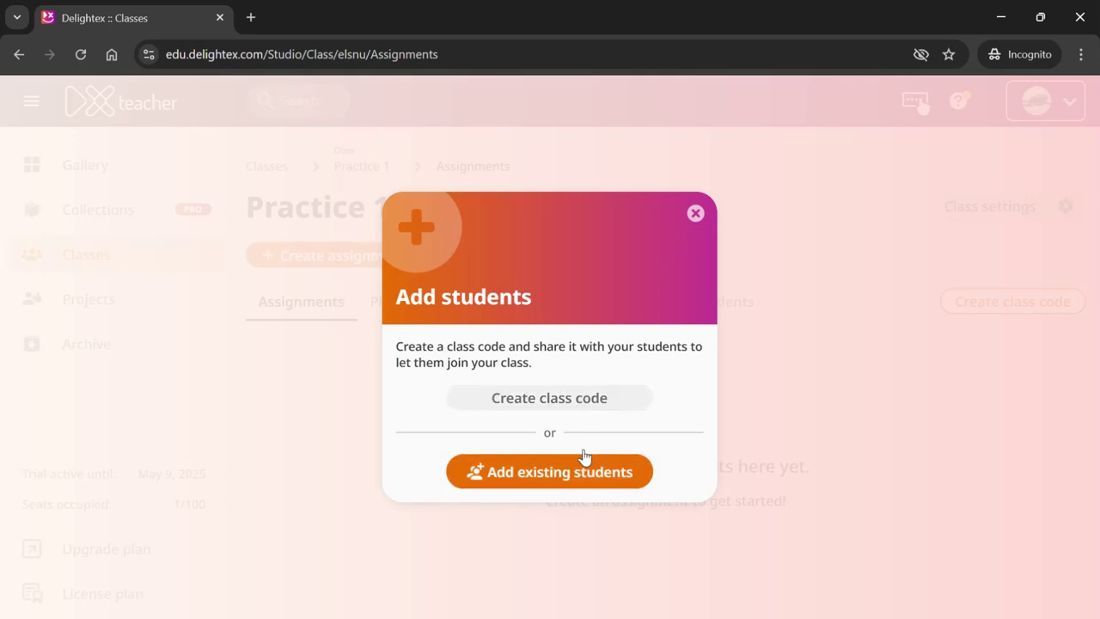
# - Generate an always-valid, unlimited-use class code for Practice 1 and dismiss the confirmation
pyautogui.click(576, 398)
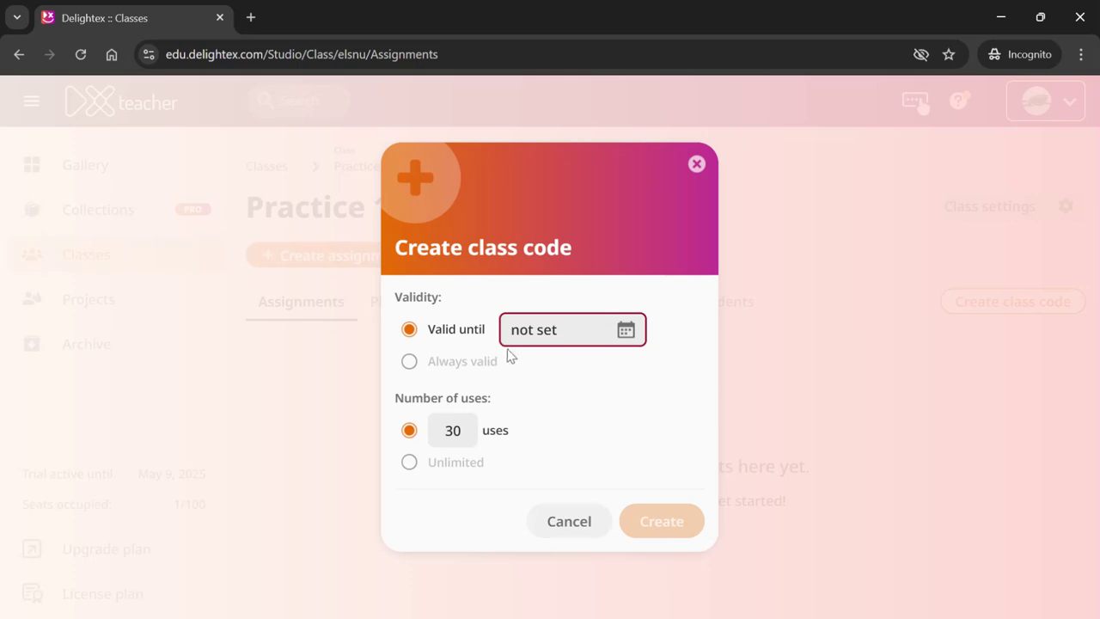
pyautogui.click(410, 362)
pyautogui.click(409, 463)
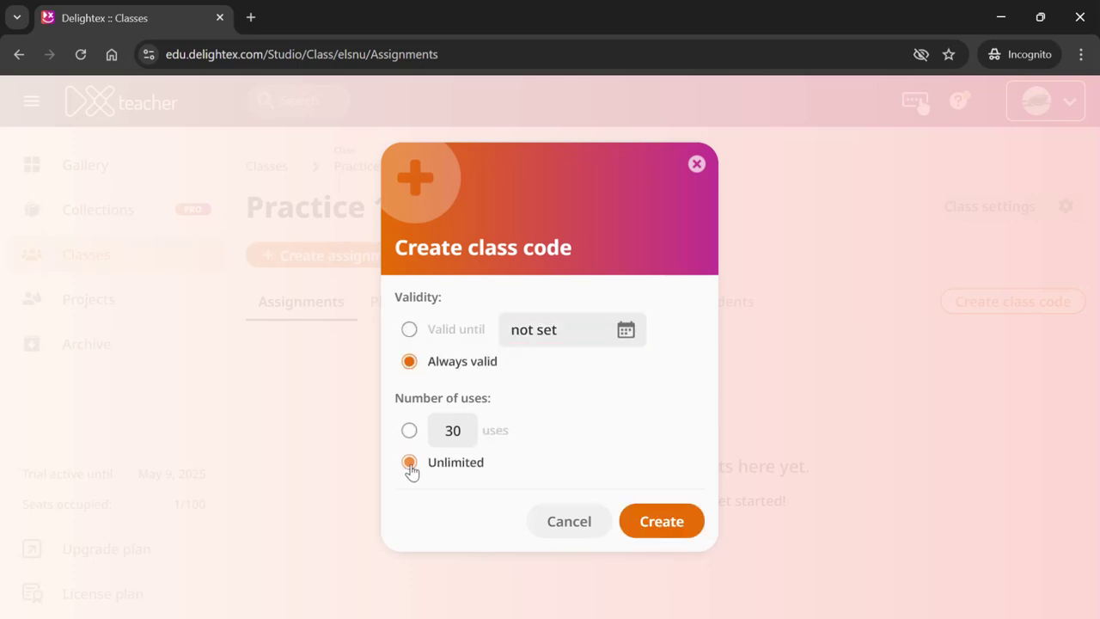
pyautogui.click(668, 526)
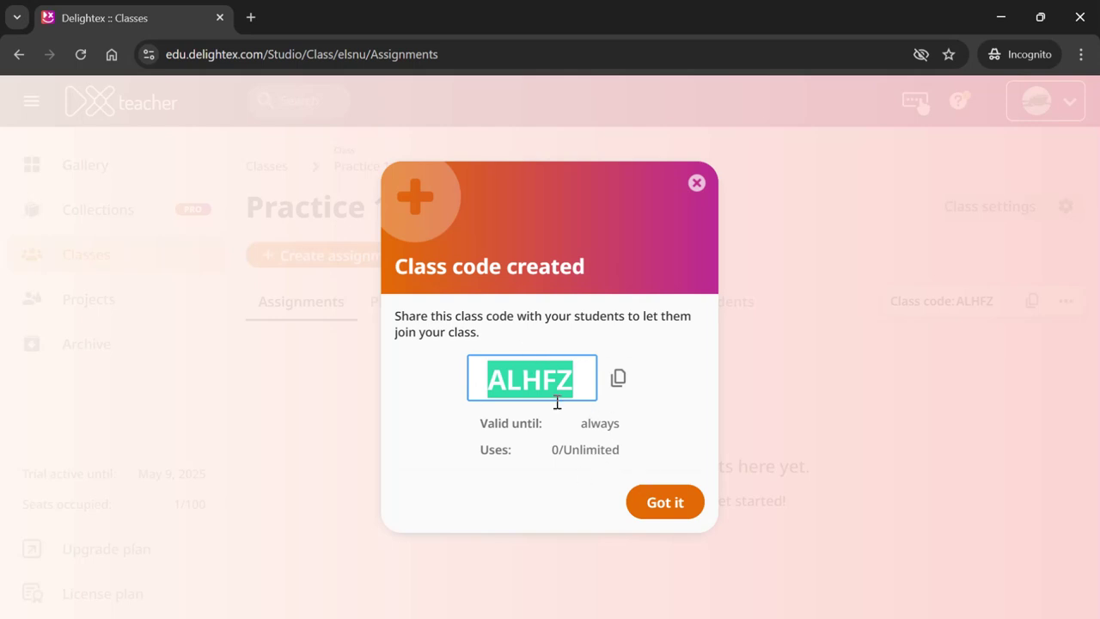
pyautogui.click(643, 502)
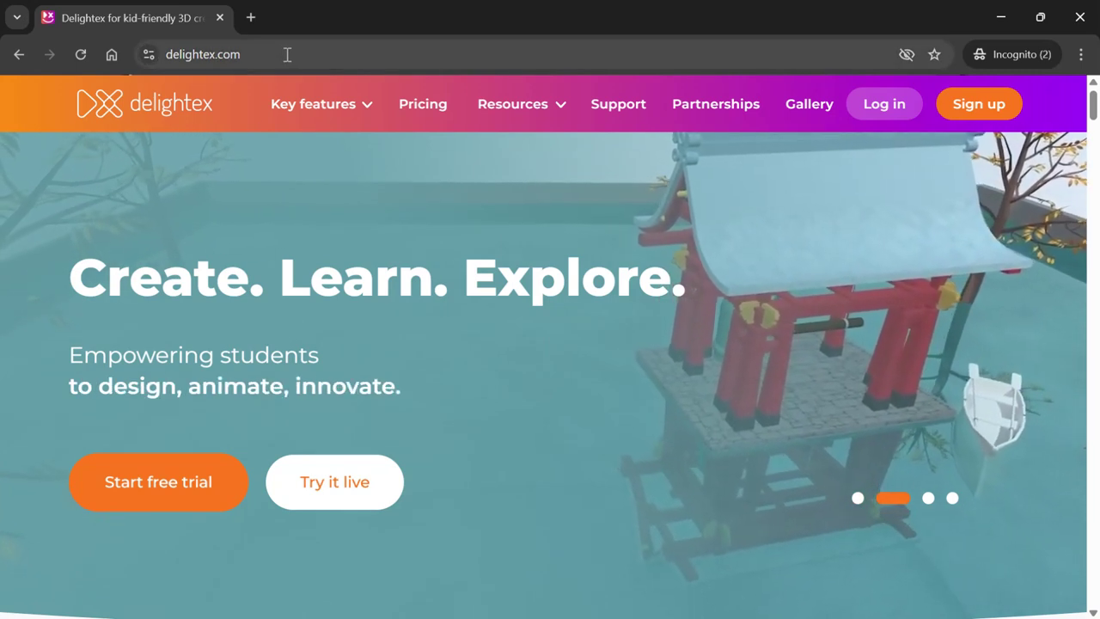
# - Start a sign-up on delightex.com and choose the student option
pyautogui.click(1007, 109)
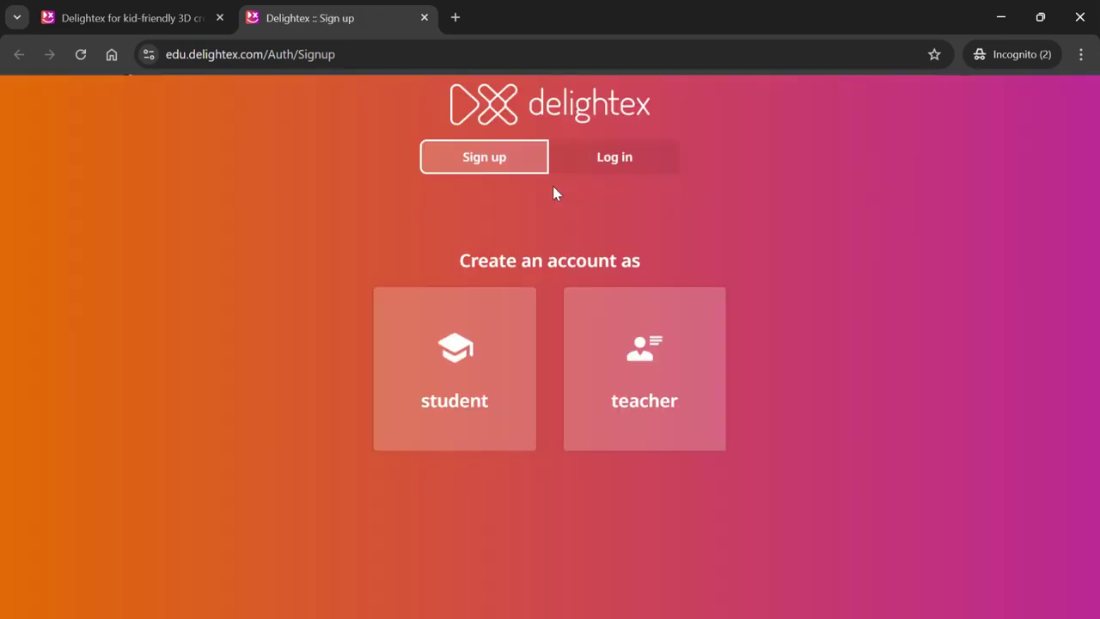
pyautogui.click(447, 372)
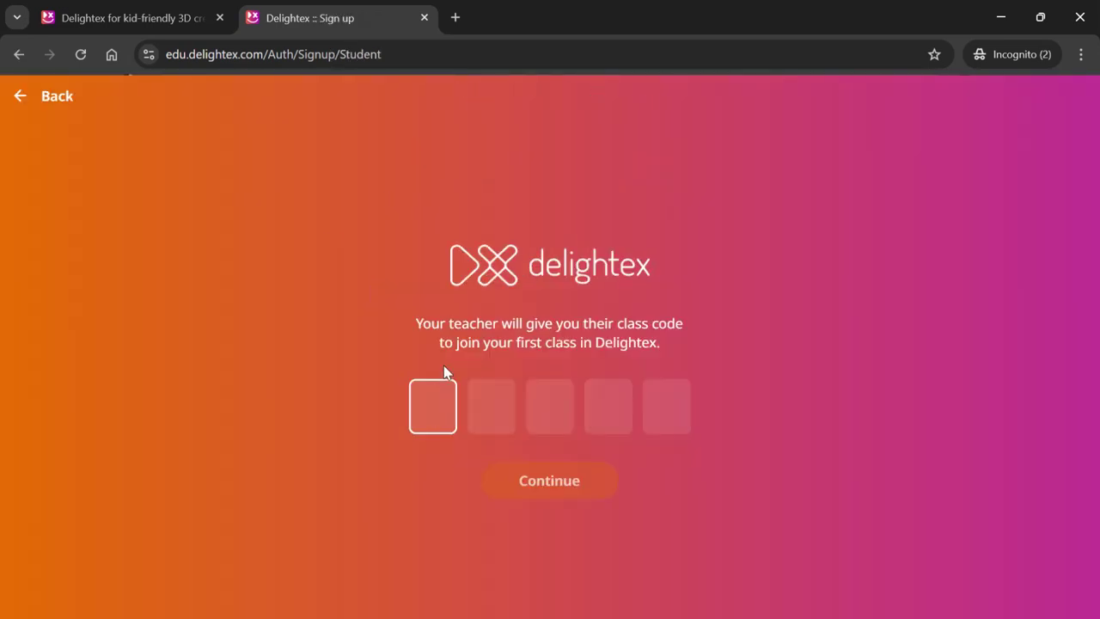